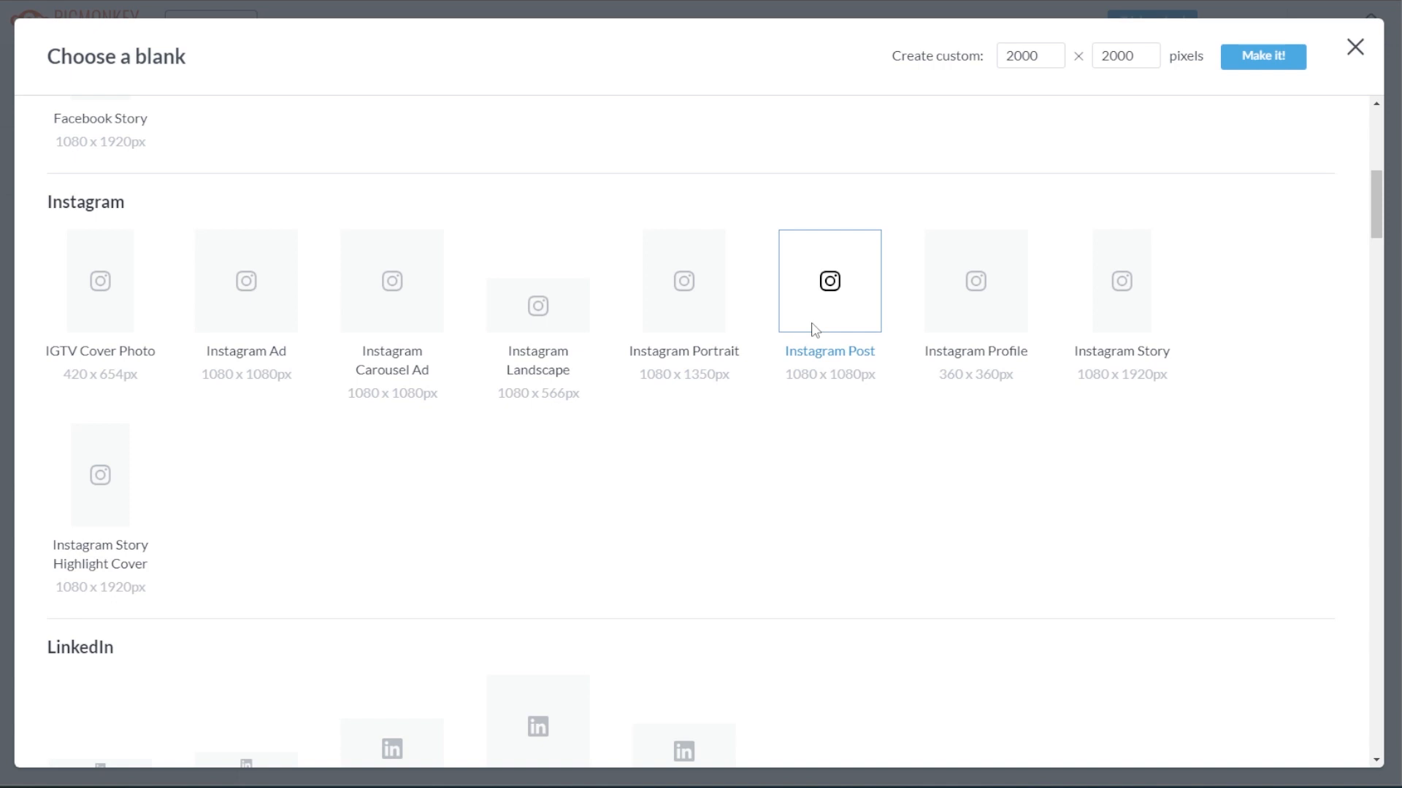
Close the blank canvas picker and start a new image from the template library
{"action": "left_click", "coordinate": [1356, 47]}
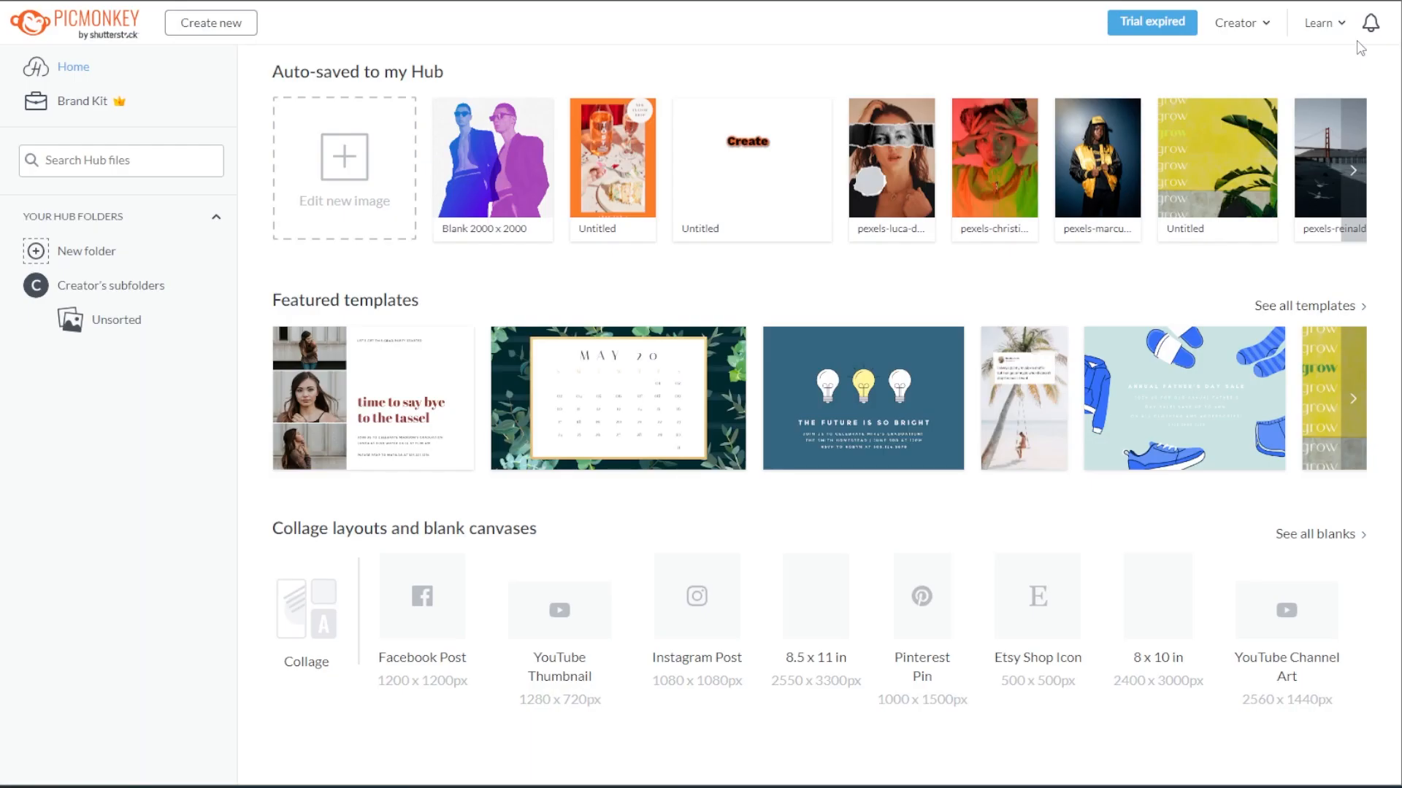
{"action": "left_click", "coordinate": [353, 179]}
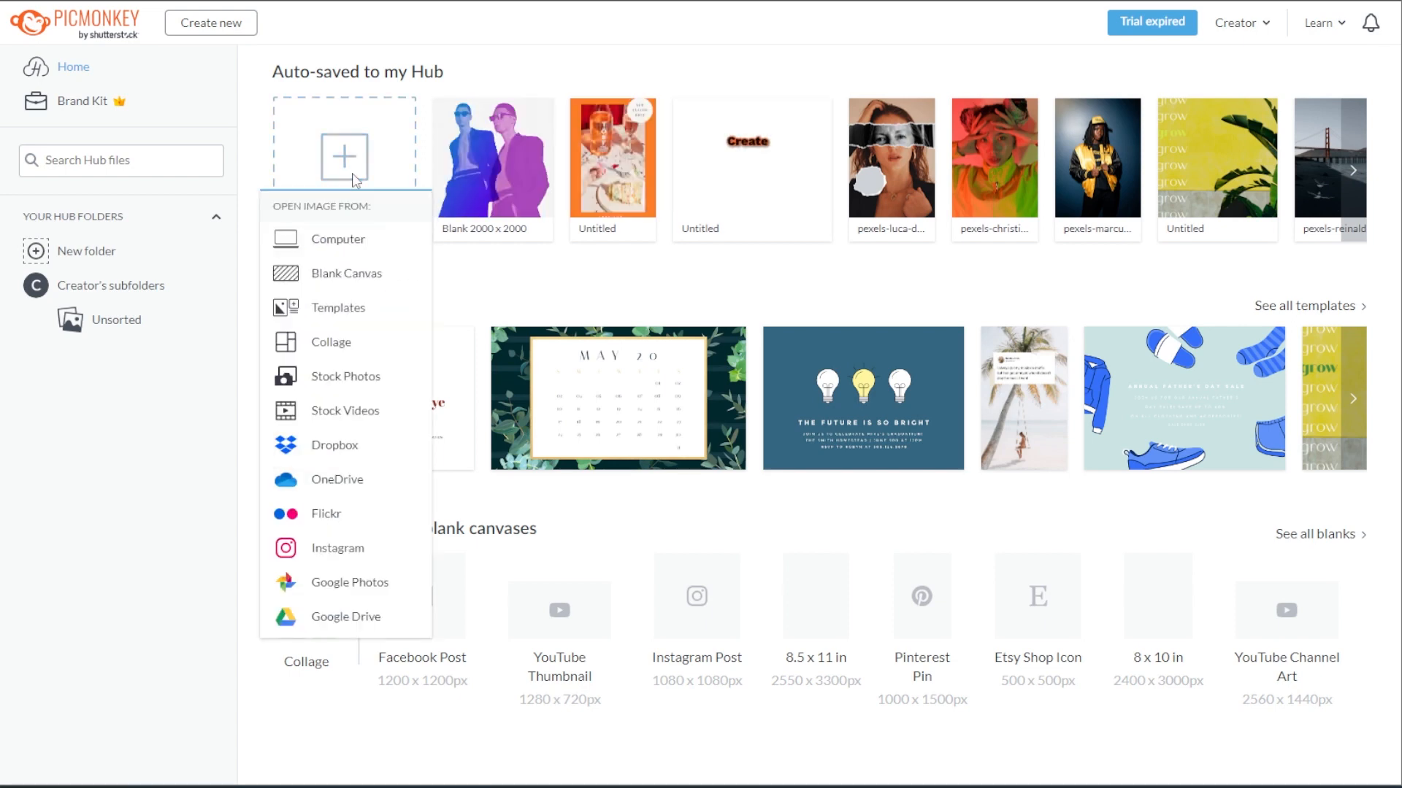
{"action": "left_click", "coordinate": [354, 307]}
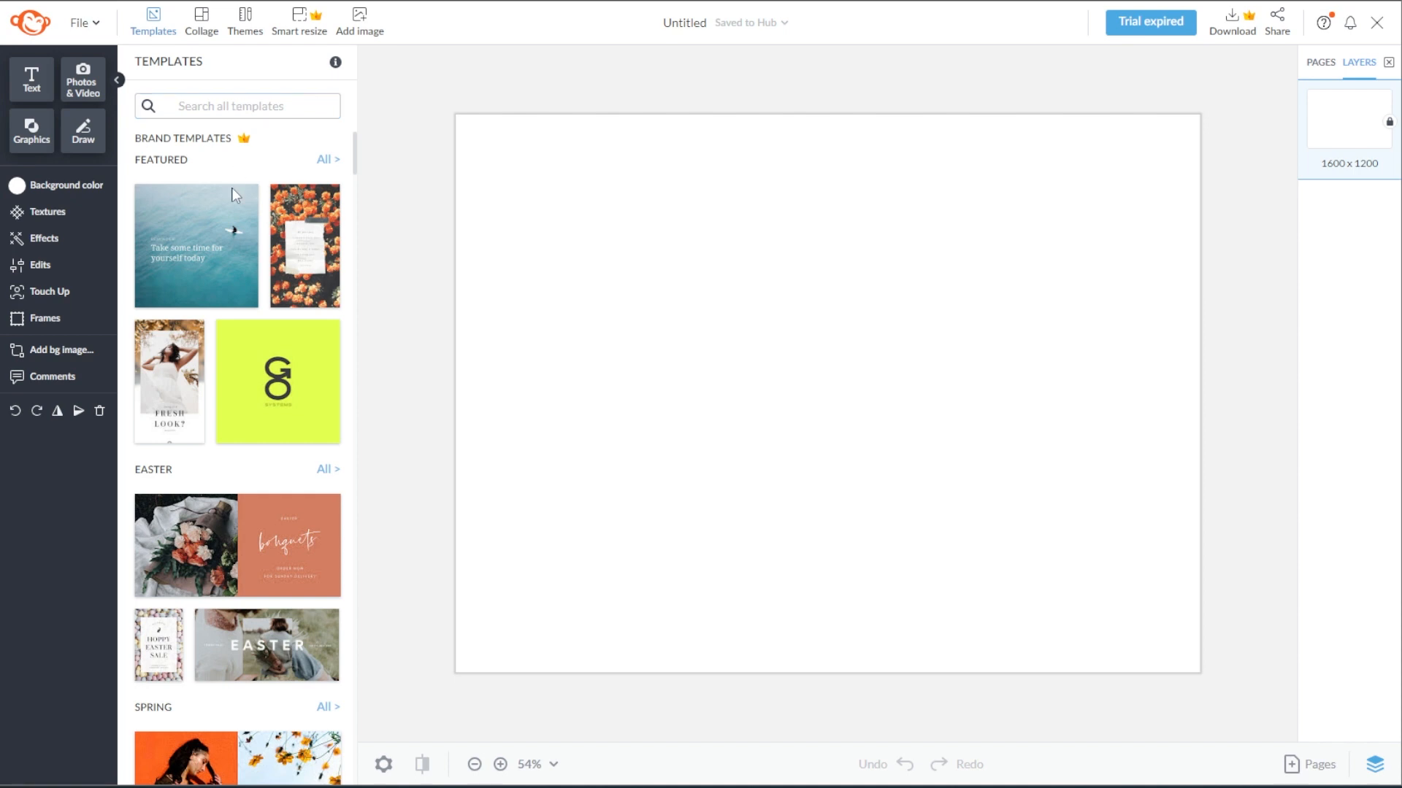
Search the templates for "Instagram Post"
{"action": "scroll", "coordinate": [230, 230], "scroll_direction": "down", "scroll_amount": 9}
{"action": "scroll", "coordinate": [234, 232], "scroll_direction": "down", "scroll_amount": 1}
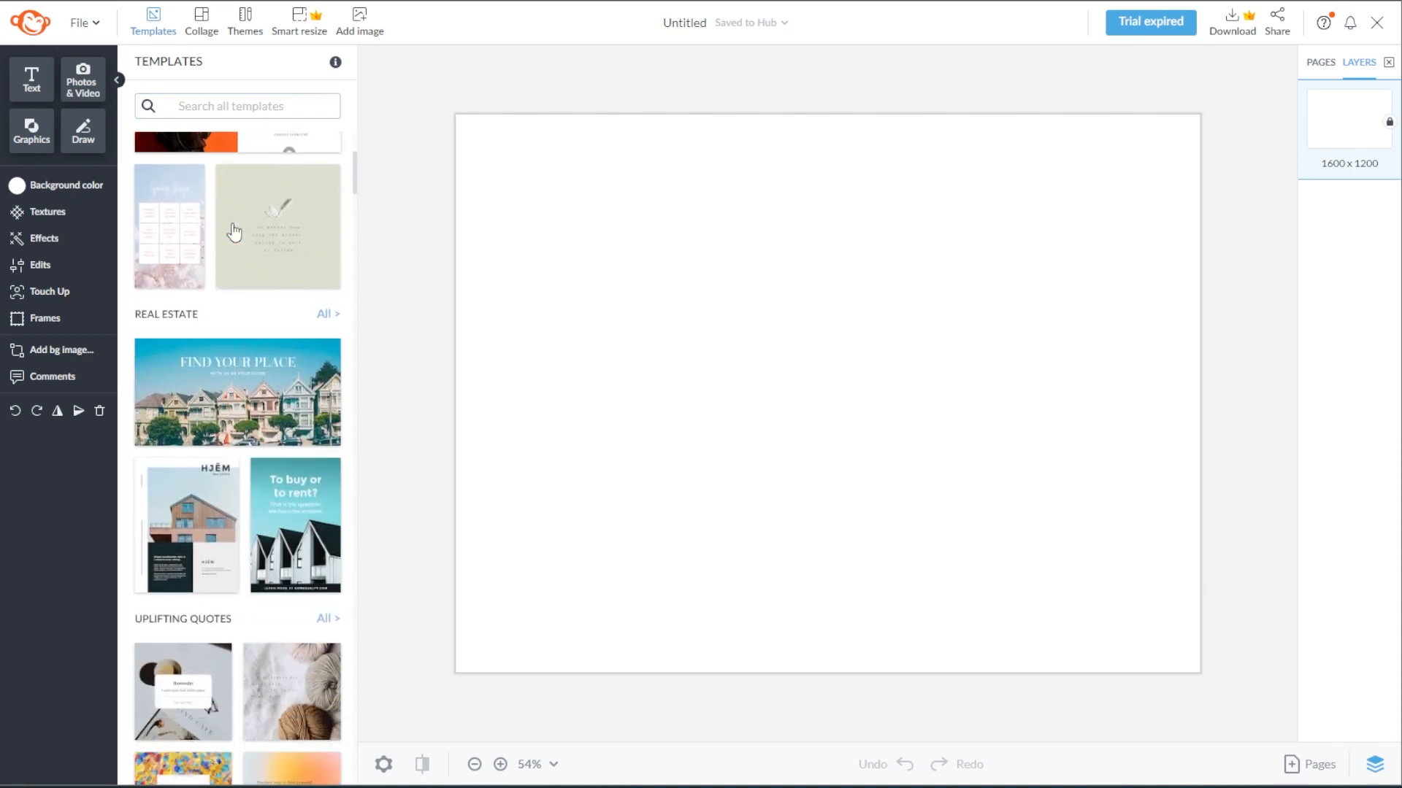
{"action": "left_click", "coordinate": [241, 108]}
{"action": "left_click", "coordinate": [218, 107]}
{"action": "left_click", "coordinate": [217, 108]}
{"action": "type", "text": "instagr"}
{"action": "key", "text": "Down"}
{"action": "key", "text": "Return"}
Browse the Instagram Post templates and apply the OPEN HOUSE design with the rainbow gradient background
{"action": "scroll", "coordinate": [241, 376], "scroll_direction": "down", "scroll_amount": 12}
{"action": "scroll", "coordinate": [241, 379], "scroll_direction": "down", "scroll_amount": 10}
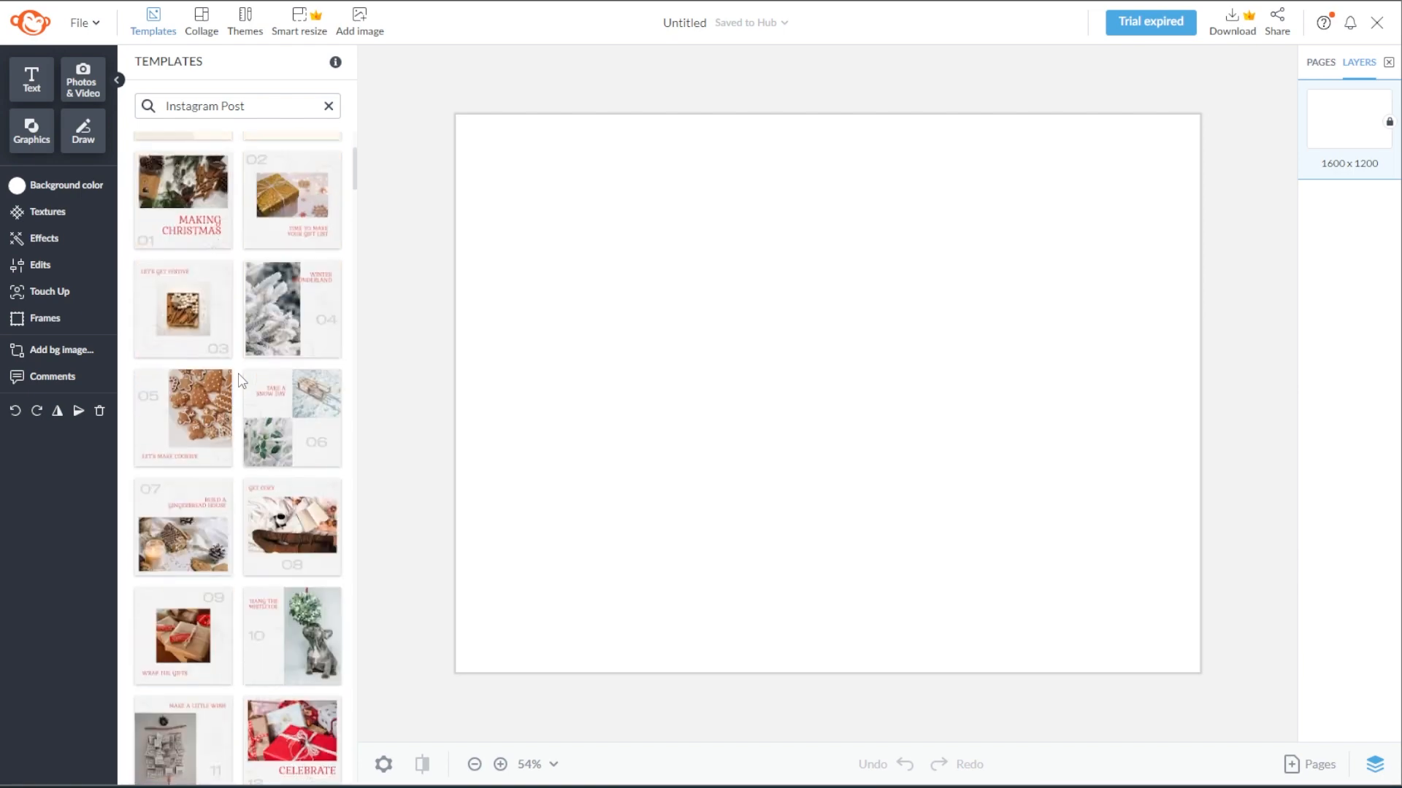
{"action": "scroll", "coordinate": [241, 379], "scroll_direction": "down", "scroll_amount": 3}
{"action": "scroll", "coordinate": [241, 379], "scroll_direction": "up", "scroll_amount": 4}
{"action": "left_click", "coordinate": [296, 468]}
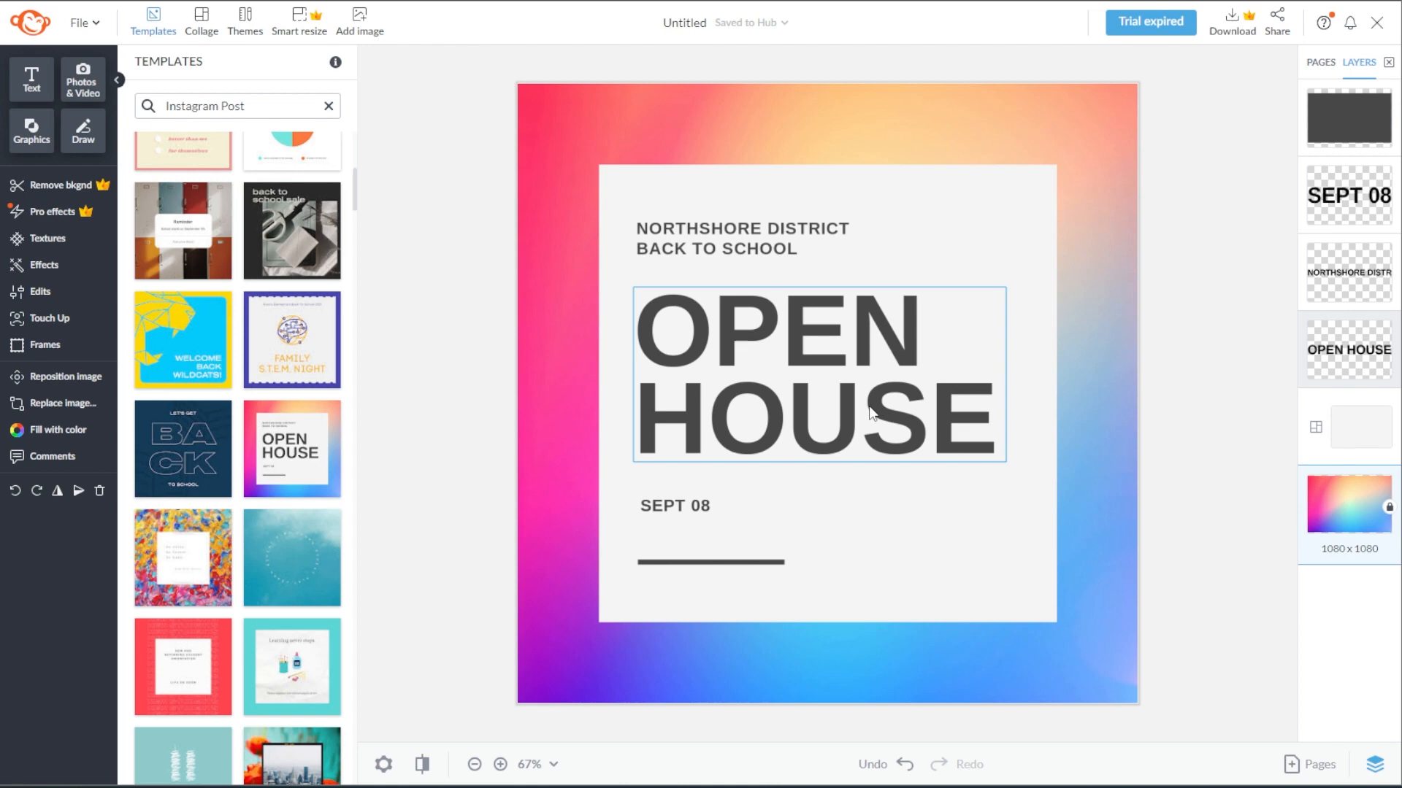
Search the stock photos for "paint" and add the pink and blue swirled paint photo to the design
{"action": "left_click", "coordinate": [102, 92]}
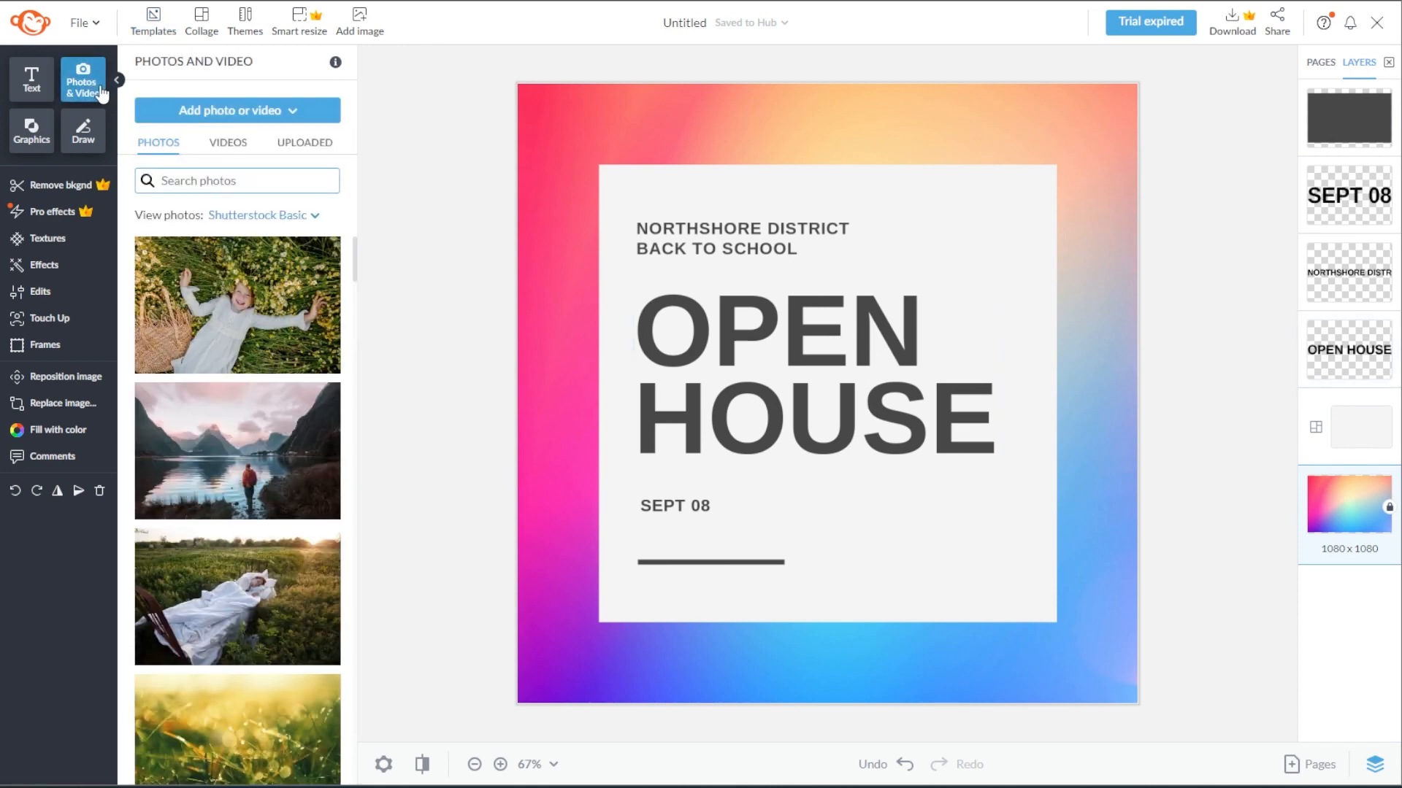
{"action": "scroll", "coordinate": [292, 339], "scroll_direction": "down", "scroll_amount": 10}
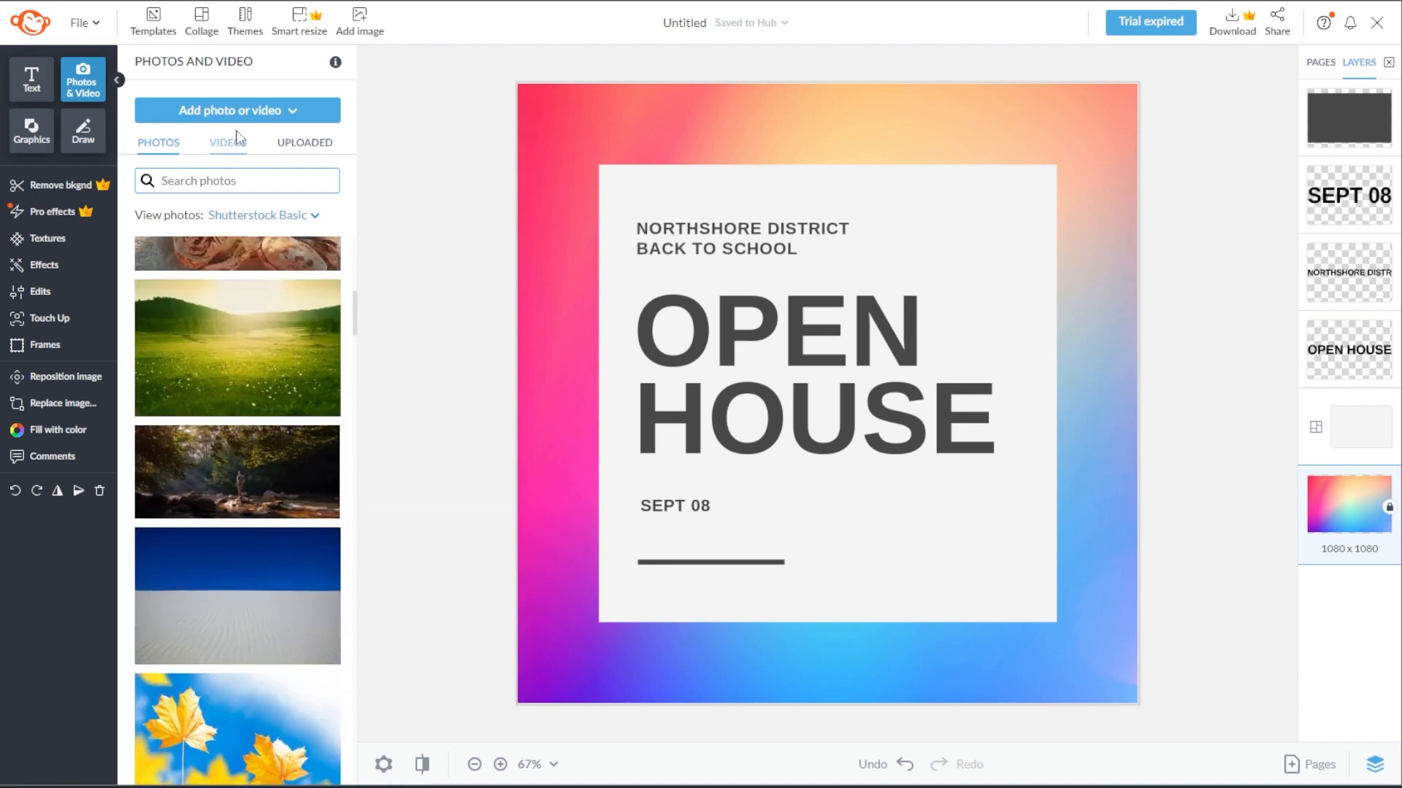
{"action": "left_click", "coordinate": [305, 114]}
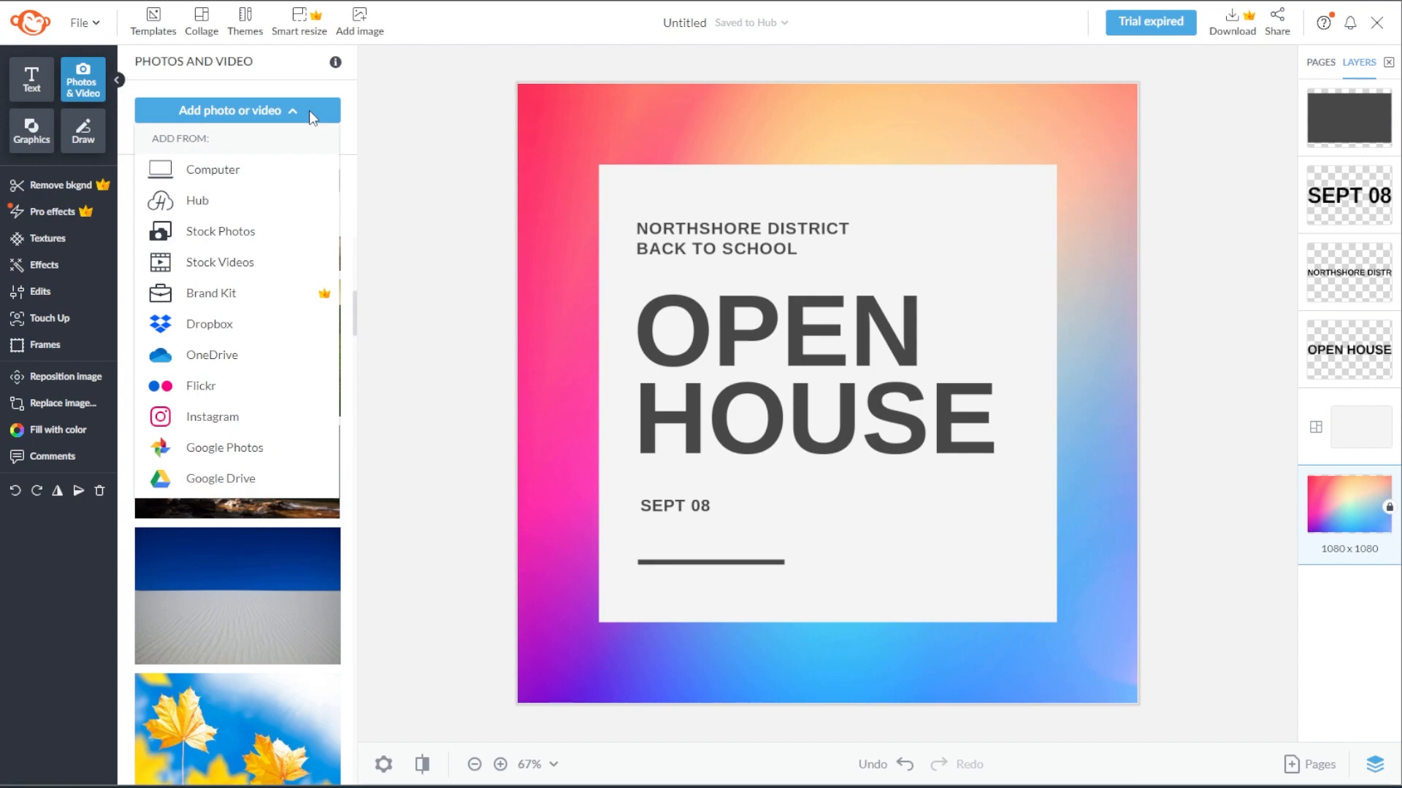
{"action": "left_click", "coordinate": [309, 111]}
{"action": "scroll", "coordinate": [231, 488], "scroll_direction": "down", "scroll_amount": 10}
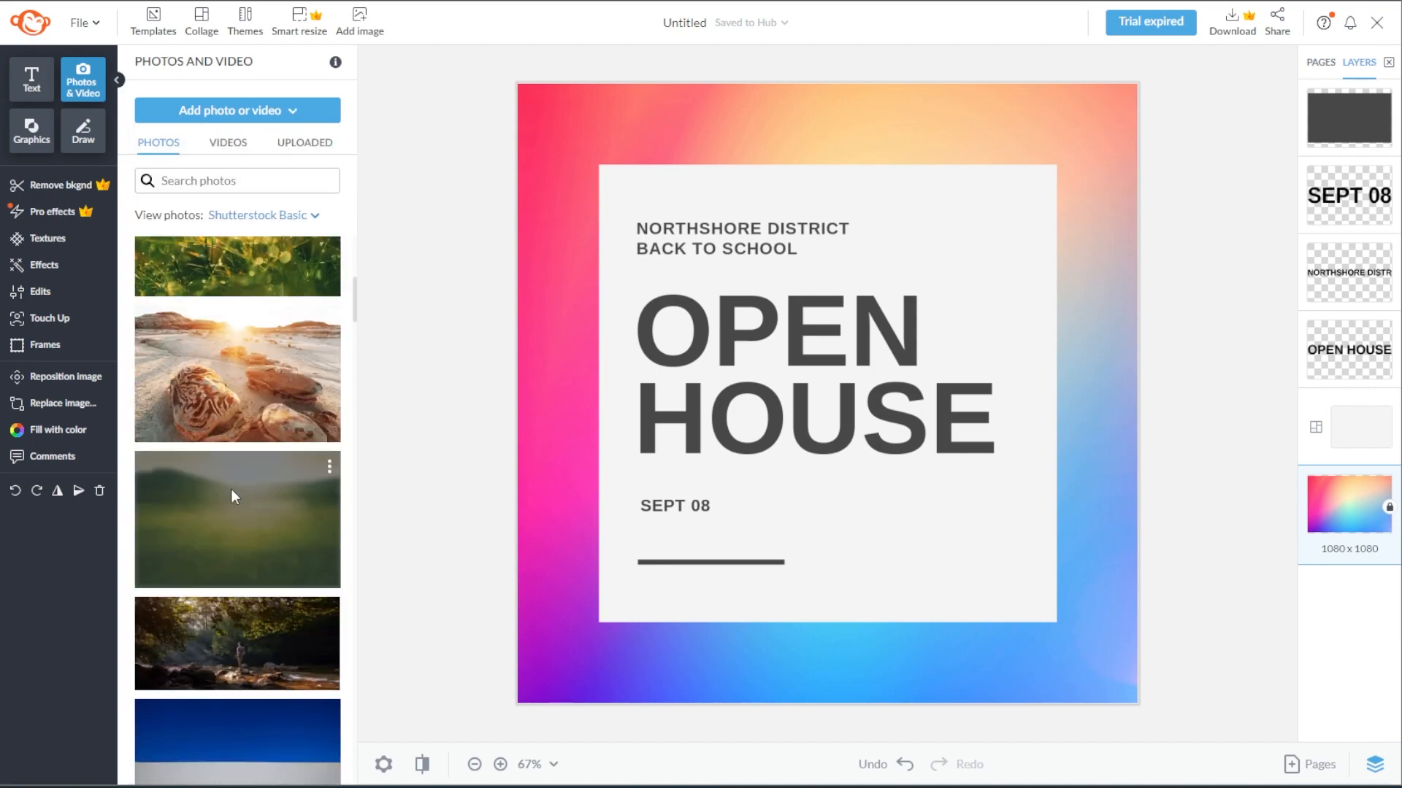
{"action": "scroll", "coordinate": [235, 478], "scroll_direction": "down", "scroll_amount": 15}
{"action": "left_click", "coordinate": [204, 180]}
{"action": "type", "text": "paint"}
{"action": "key", "text": "Return"}
{"action": "left_click", "coordinate": [244, 498]}
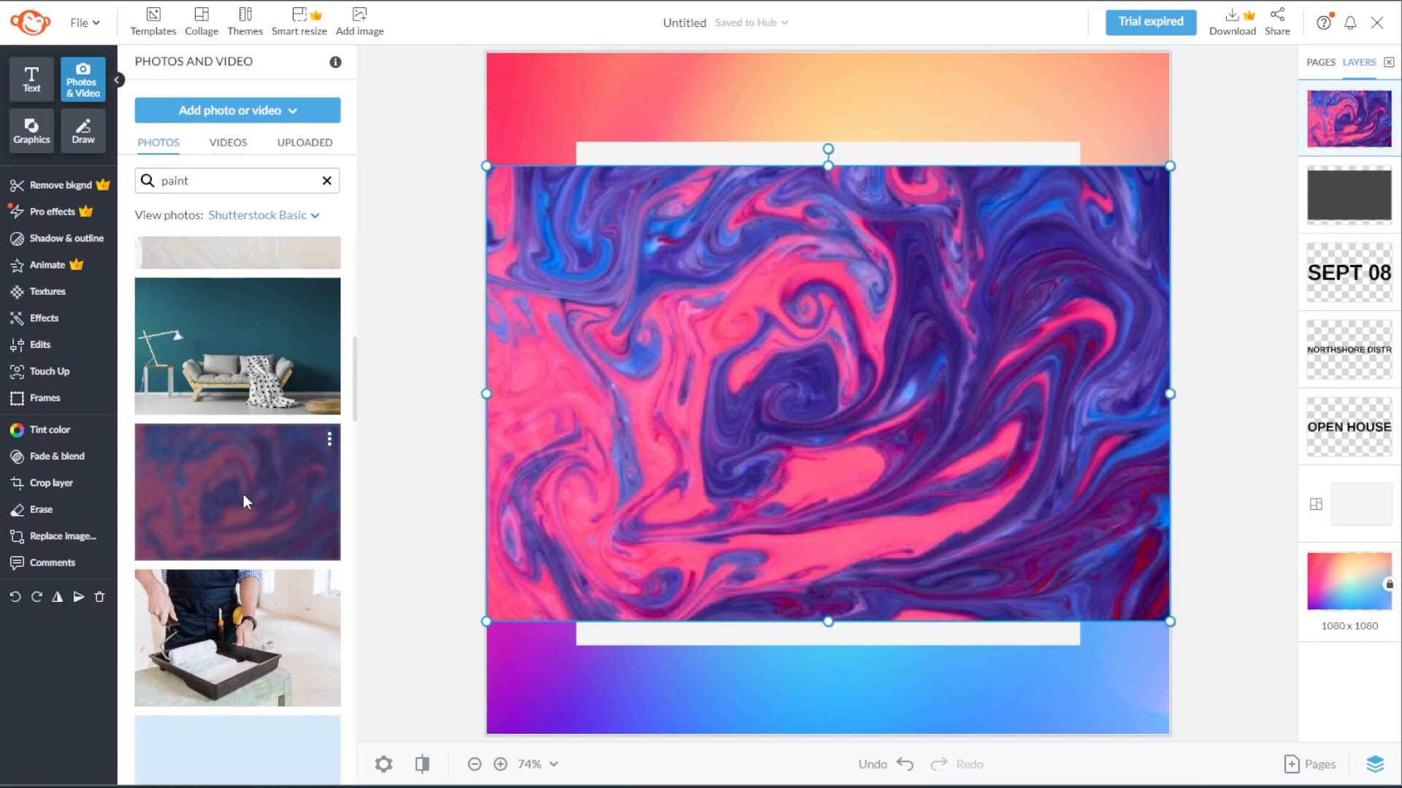
Move the paint photo behind the white card and enlarge it to cover the whole canvas
{"action": "right_click", "coordinate": [593, 418]}
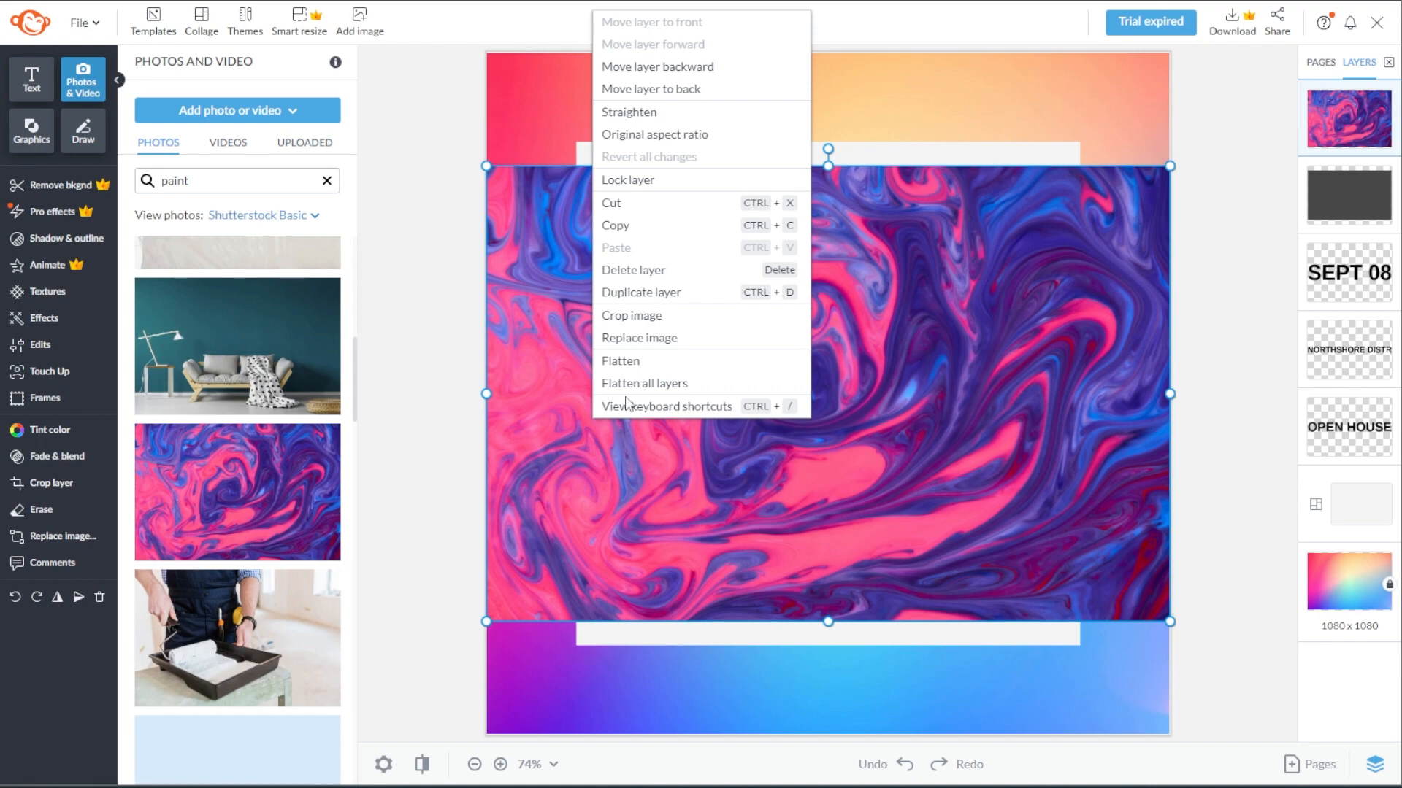
{"action": "left_click", "coordinate": [626, 338]}
{"action": "scroll", "coordinate": [949, 365], "scroll_direction": "down", "scroll_amount": 5}
{"action": "left_click_drag", "start_coordinate": [648, 538], "coordinate": [372, 722]}
{"action": "left_click_drag", "start_coordinate": [973, 321], "coordinate": [1091, 202]}
{"action": "scroll", "coordinate": [935, 350], "scroll_direction": "up", "scroll_amount": 5}
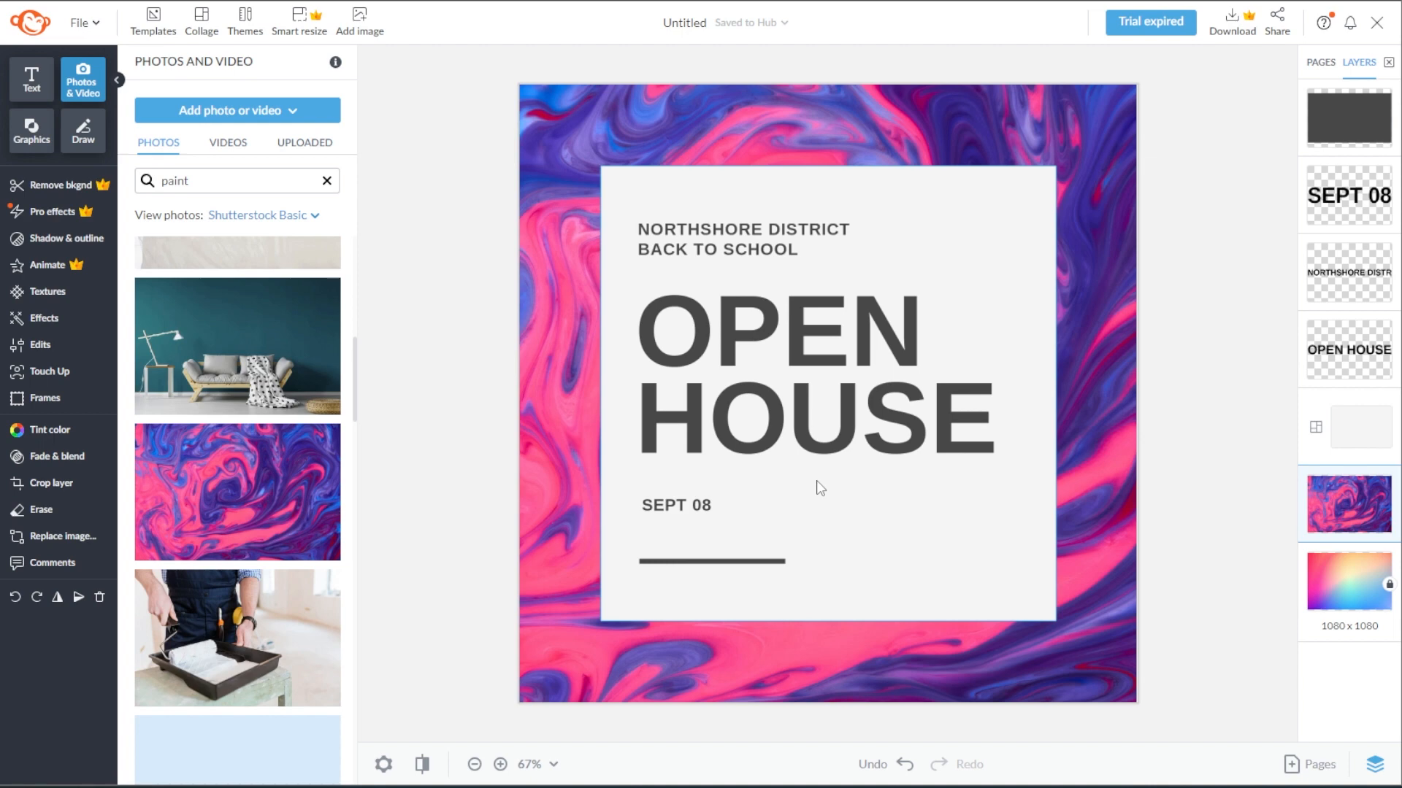
Change the font of the OPEN HOUSE heading to heavy Work Sans
{"action": "left_click", "coordinate": [33, 76]}
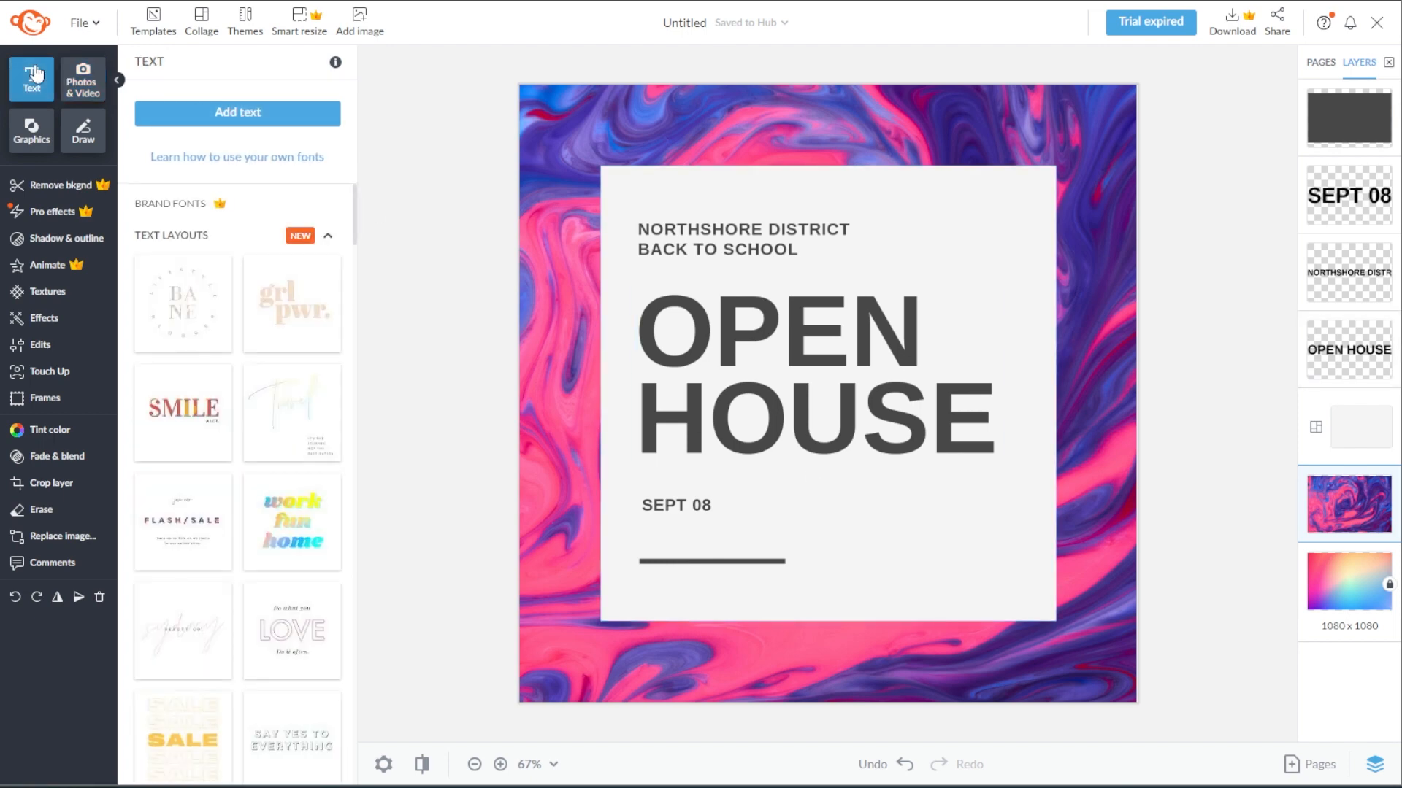
{"action": "scroll", "coordinate": [245, 285], "scroll_direction": "down", "scroll_amount": 8}
{"action": "scroll", "coordinate": [250, 289], "scroll_direction": "down", "scroll_amount": 4}
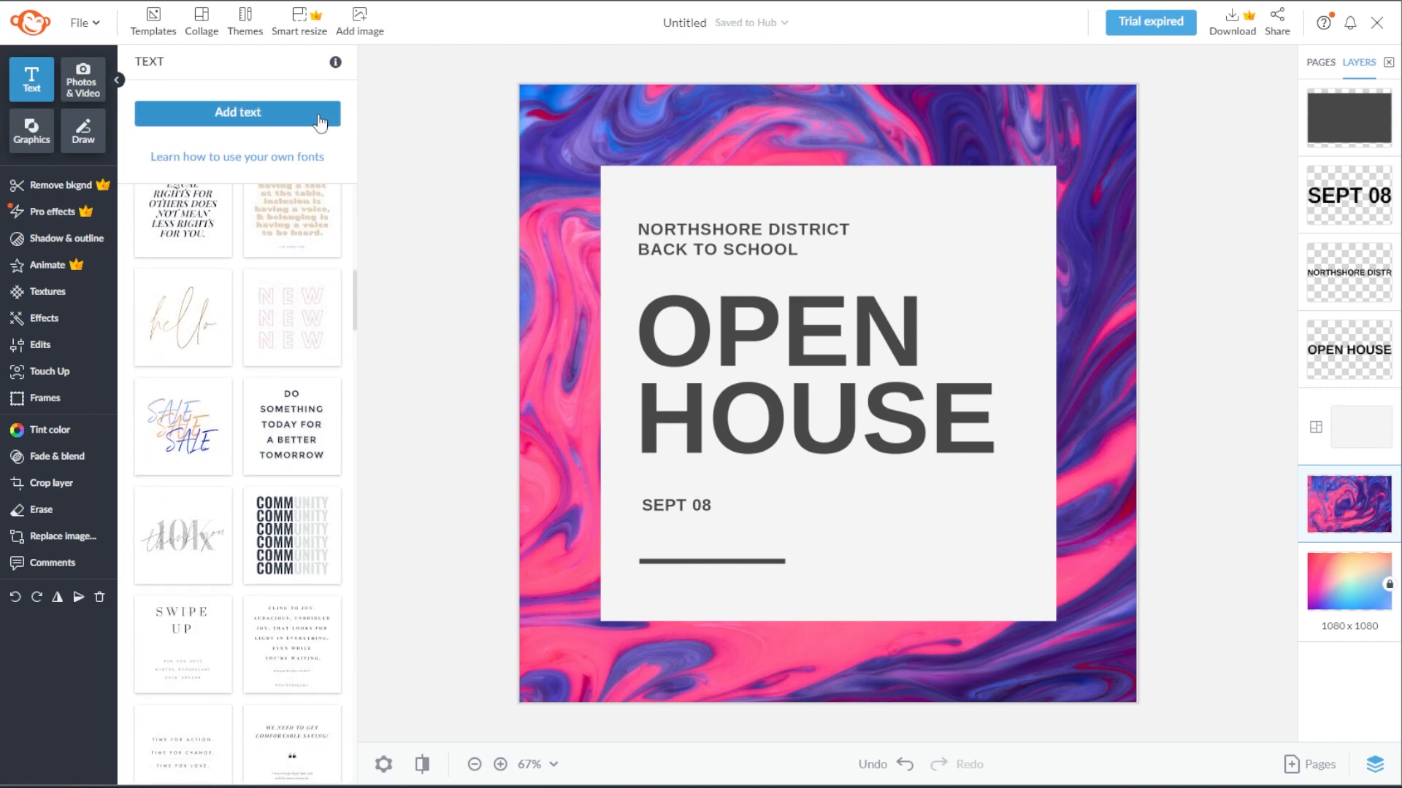
{"action": "left_click", "coordinate": [813, 387]}
{"action": "left_click", "coordinate": [205, 191]}
Replace the heading's two lines of text with "CREATOR" and "CANVAS"
{"action": "double_click", "coordinate": [906, 333]}
{"action": "left_click_drag", "start_coordinate": [919, 332], "coordinate": [601, 334]}
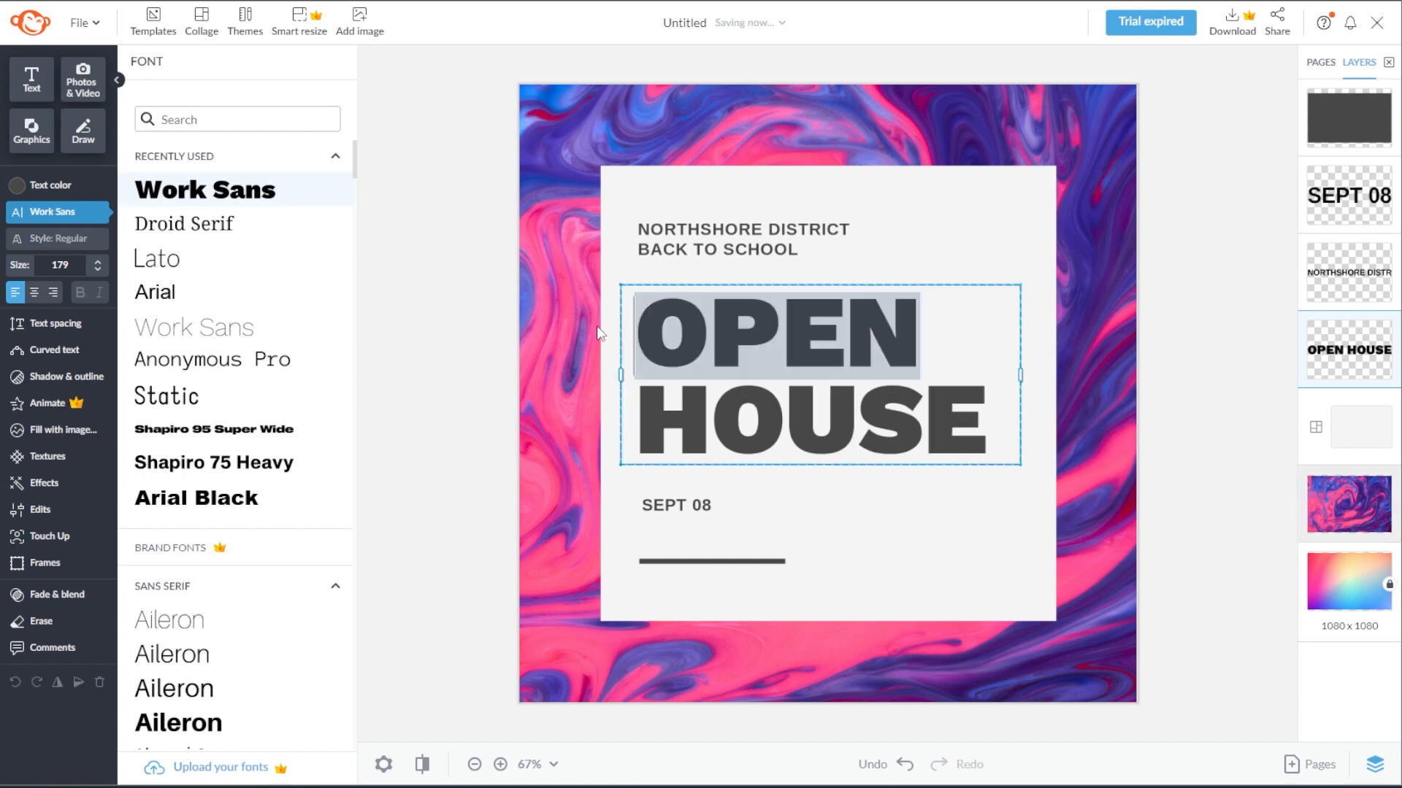
{"action": "type", "text": "CREATOR"}
{"action": "left_click_drag", "start_coordinate": [987, 420], "coordinate": [632, 418]}
{"action": "type", "text": "CANVAS"}
{"action": "left_click", "coordinate": [1208, 360]}
Shrink the CREATOR CANVAS heading to fit inside the white card and align the date and divider line with its edge
{"action": "left_click_drag", "start_coordinate": [1117, 287], "coordinate": [1047, 311]}
{"action": "left_click_drag", "start_coordinate": [899, 366], "coordinate": [885, 371]}
{"action": "left_click_drag", "start_coordinate": [676, 505], "coordinate": [661, 505]}
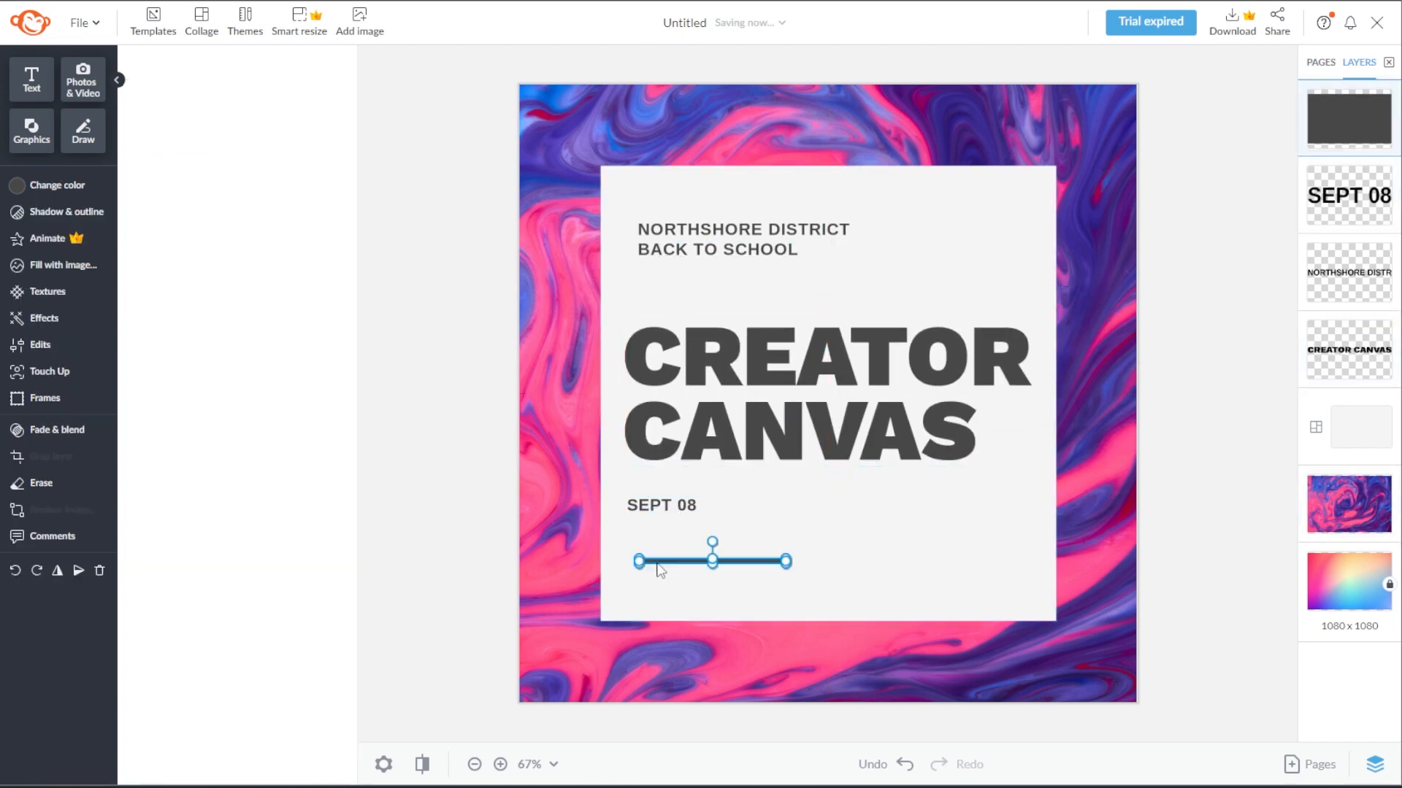
{"action": "left_click_drag", "start_coordinate": [658, 563], "coordinate": [643, 563]}
Delete the NORTHSHORE DISTRICT BACK TO SCHOOL subtitle and the SEPT 08 date from the card
{"action": "double_click", "coordinate": [774, 249]}
{"action": "left_click_drag", "start_coordinate": [800, 252], "coordinate": [619, 216]}
{"action": "left_click", "coordinate": [915, 267]}
{"action": "key", "text": "Delete"}
{"action": "left_click_drag", "start_coordinate": [740, 395], "coordinate": [741, 395]}
{"action": "left_click", "coordinate": [661, 505]}
{"action": "key", "text": "Delete"}
Center-align the heading text and duplicate the divider line so one sits centered above it and one below
{"action": "left_click_drag", "start_coordinate": [686, 562], "coordinate": [839, 214]}
{"action": "left_click", "coordinate": [822, 435]}
{"action": "left_click", "coordinate": [34, 292]}
{"action": "left_click", "coordinate": [839, 558]}
{"action": "key", "text": "ctrl+c"}
{"action": "key", "text": "ctrl+v"}
{"action": "left_click", "coordinate": [1164, 578]}
{"action": "scroll", "coordinate": [1163, 579], "scroll_direction": "down", "scroll_amount": 1}
Color the CREATOR CANVAS heading yellow #ffce00 for one version and light grey for the other
{"action": "left_click", "coordinate": [825, 420]}
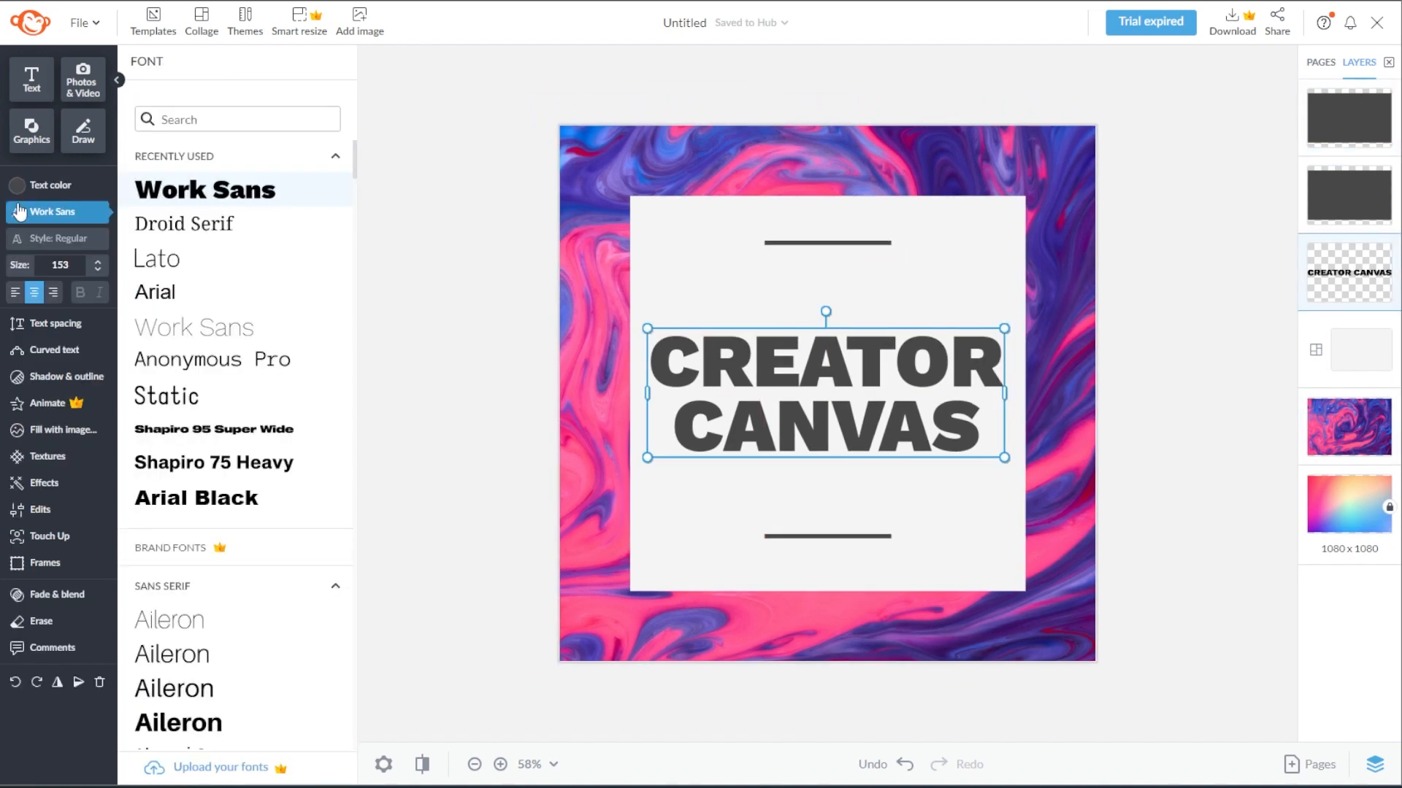
{"action": "left_click", "coordinate": [51, 186]}
{"action": "left_click", "coordinate": [257, 367]}
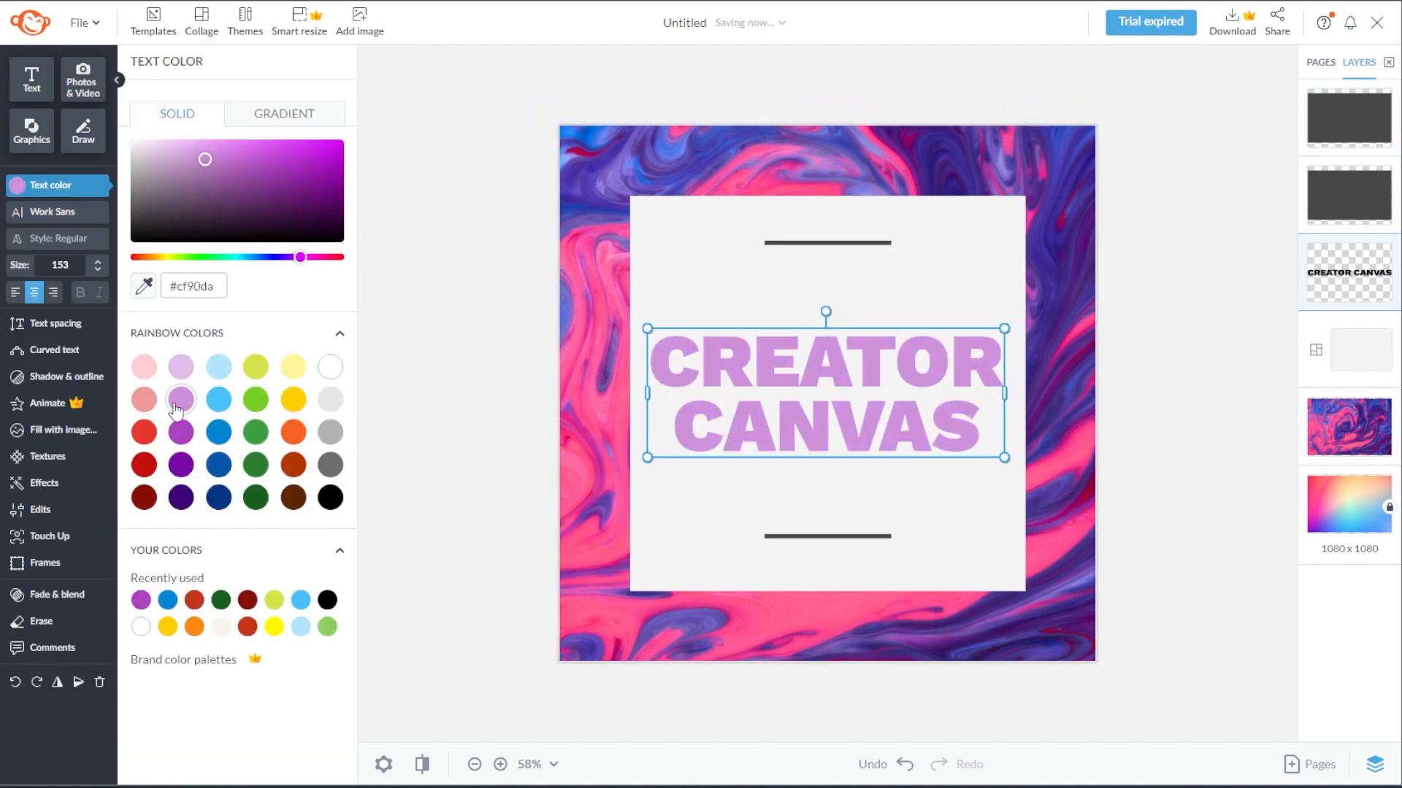
{"action": "left_click", "coordinate": [297, 403]}
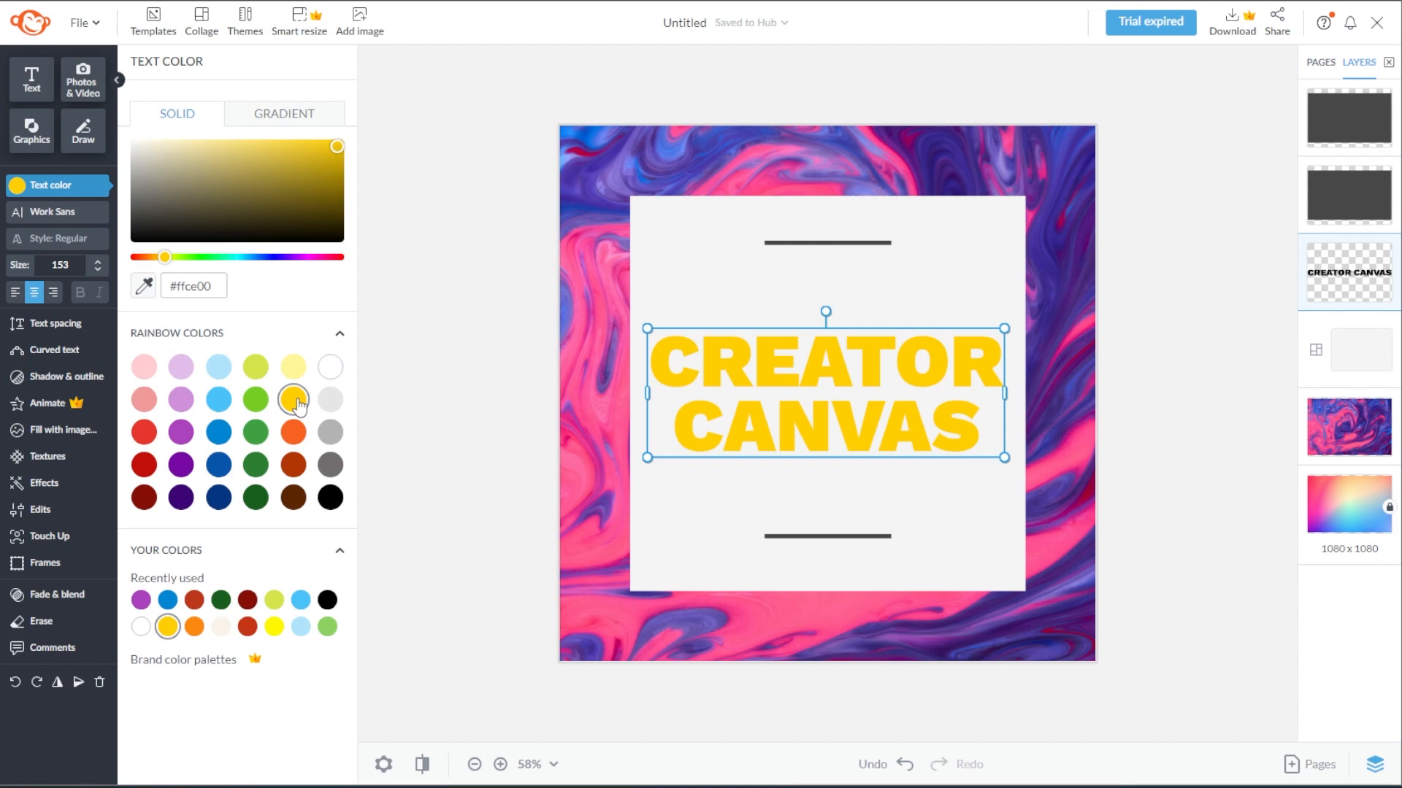
{"action": "left_click", "coordinate": [332, 405]}
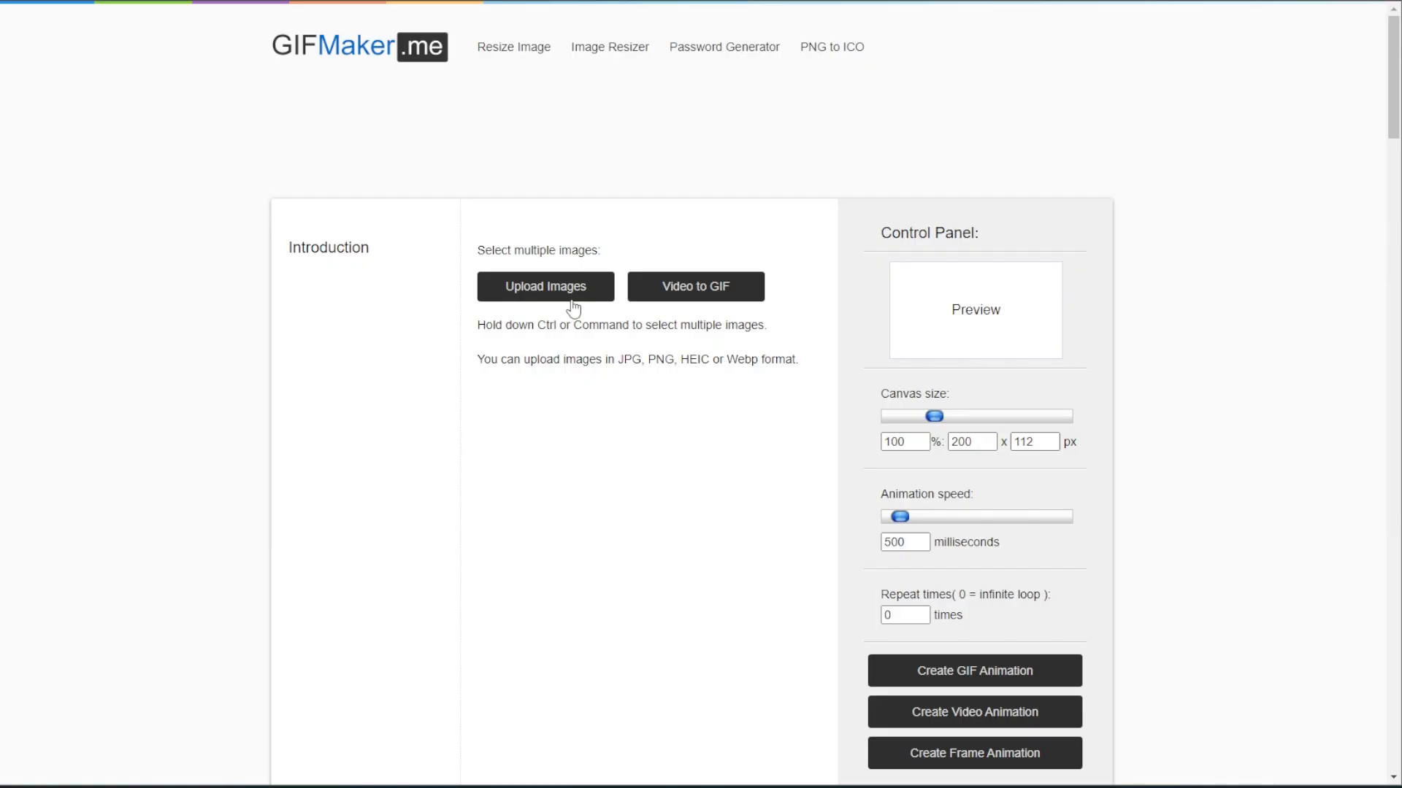
Switch to GIFMaker.me, upload the grey and yellow heading images and set the canvas size to 200%
{"action": "left_click", "coordinate": [574, 306]}
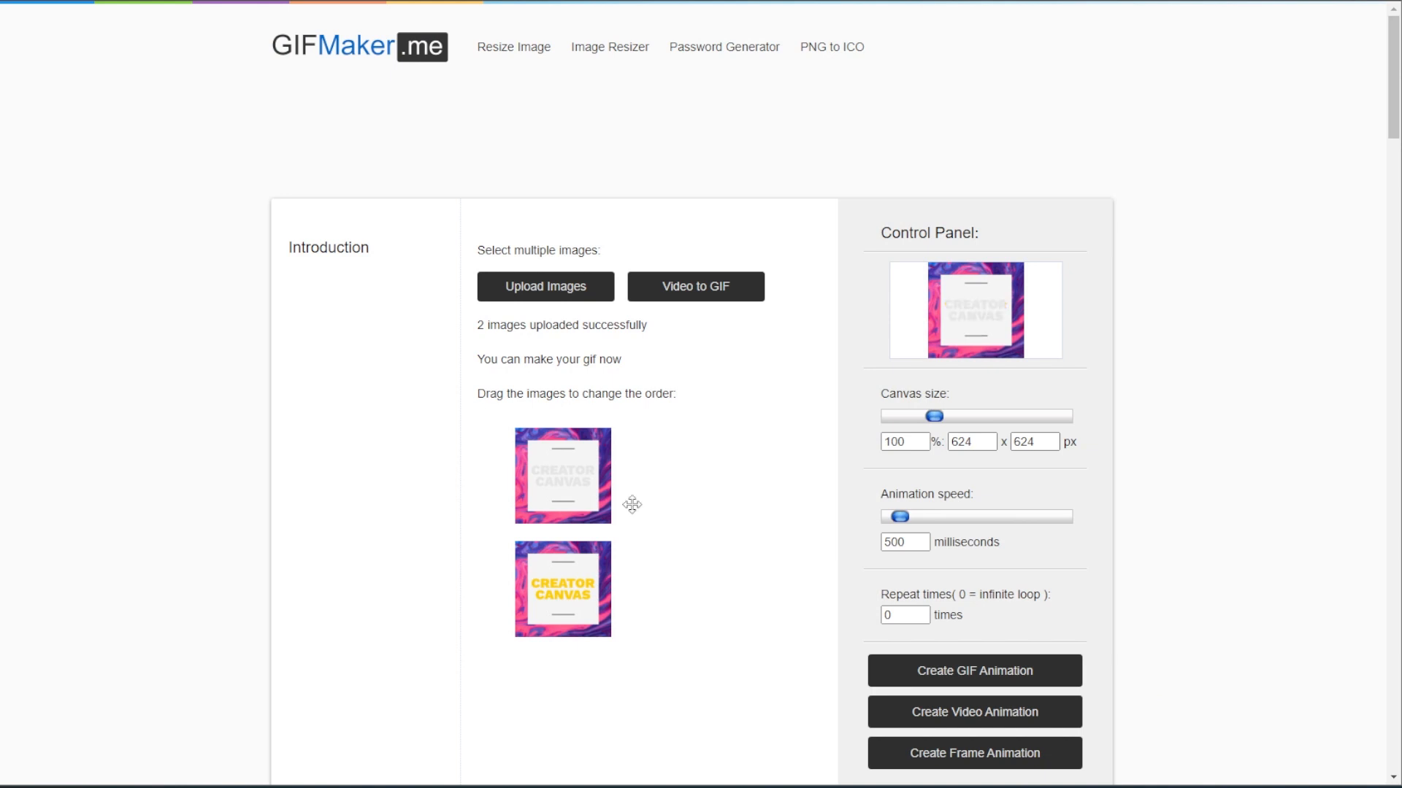
{"action": "scroll", "coordinate": [1244, 392], "scroll_direction": "down", "scroll_amount": 2}
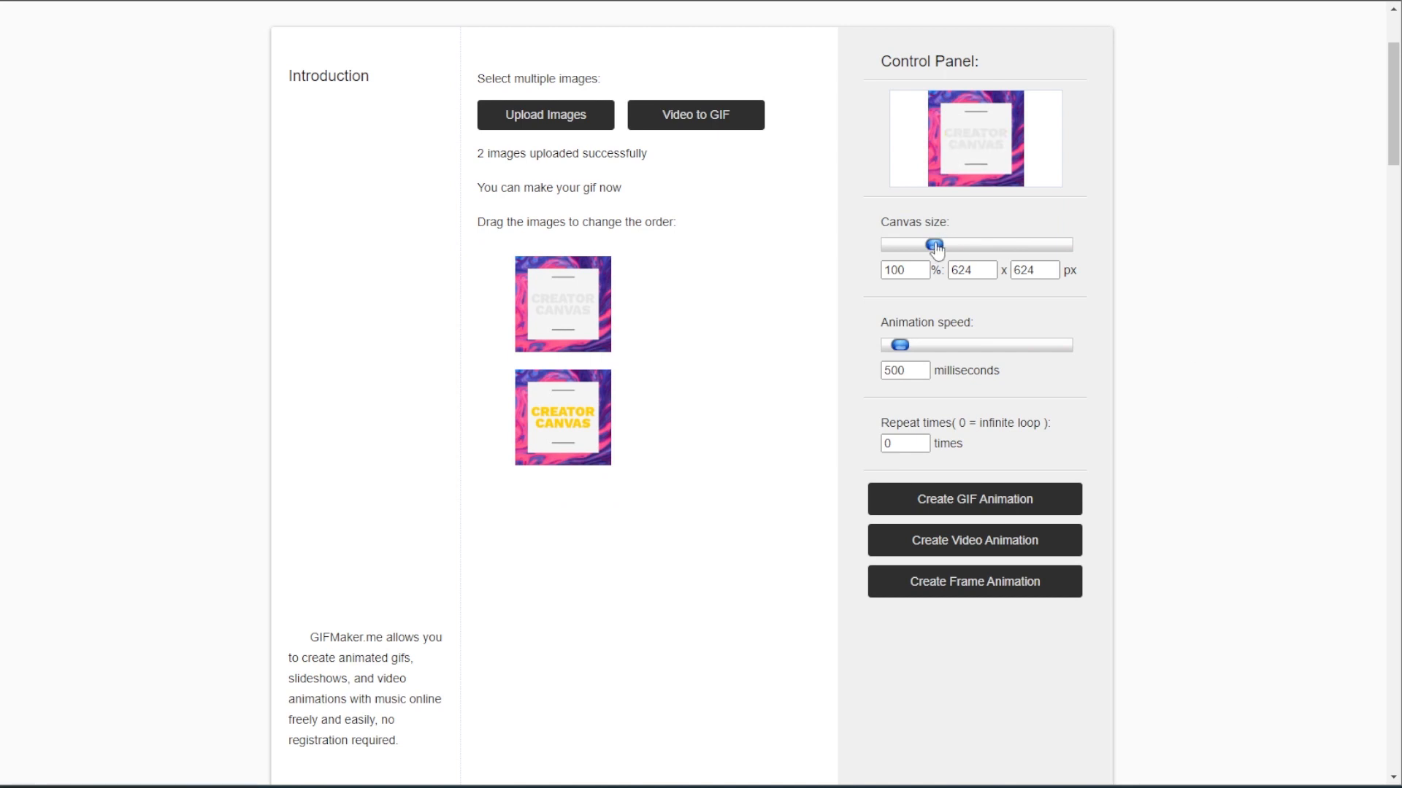
{"action": "left_click_drag", "start_coordinate": [936, 249], "coordinate": [843, 273]}
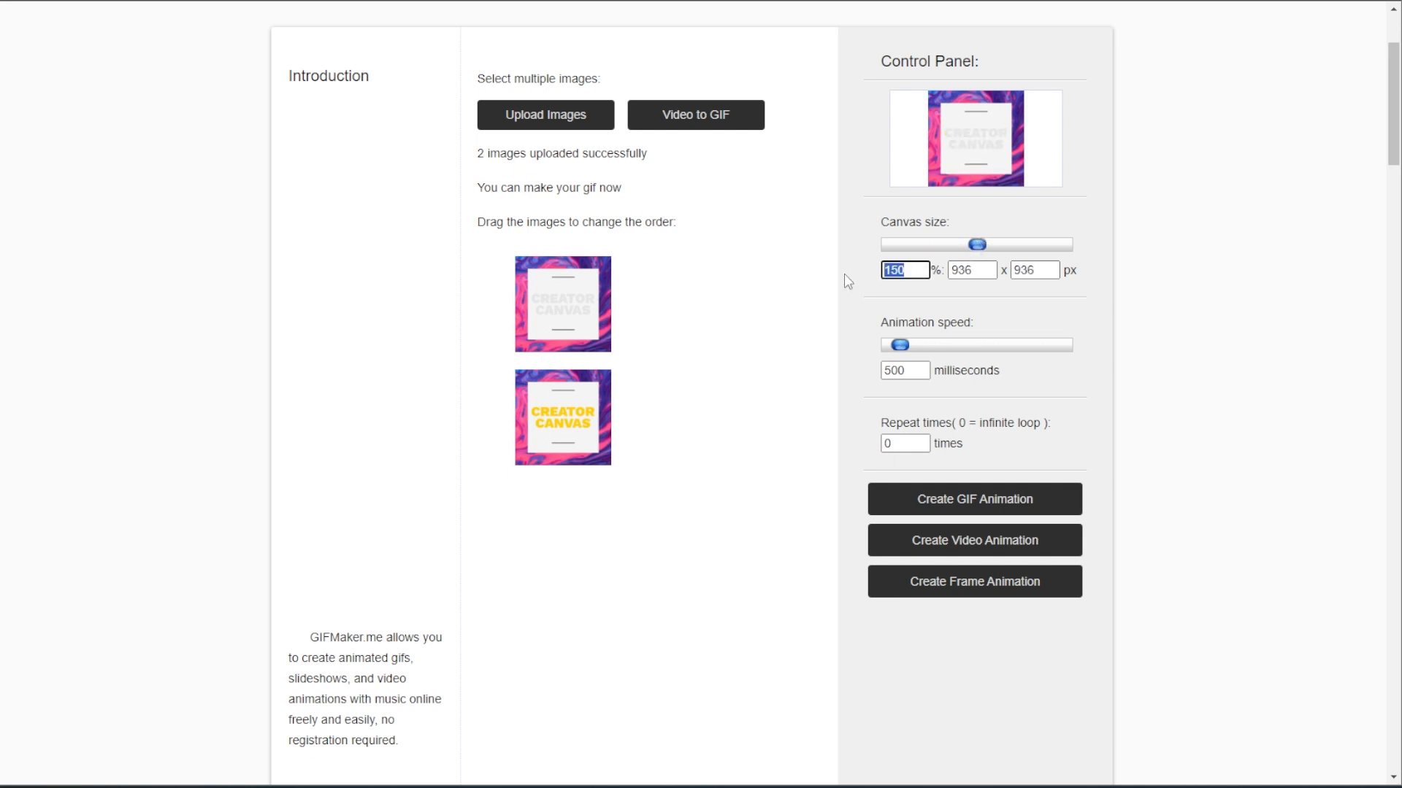
{"action": "type", "text": "200"}
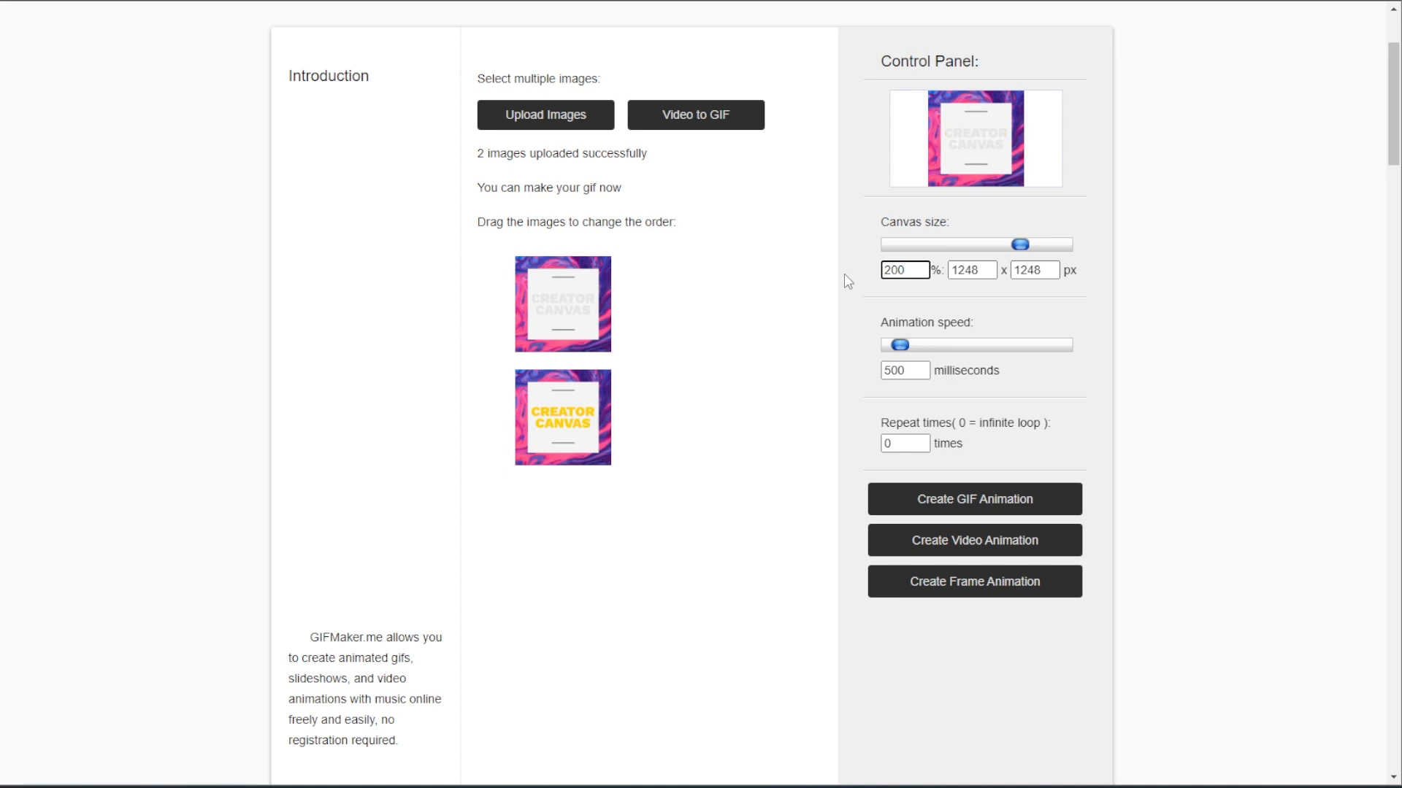
Set the animation to repeat 10 times and create it as a video animation
{"action": "left_click", "coordinate": [914, 367]}
{"action": "left_click", "coordinate": [923, 446]}
{"action": "left_click_drag", "start_coordinate": [922, 443], "coordinate": [844, 445]}
{"action": "type", "text": "10"}
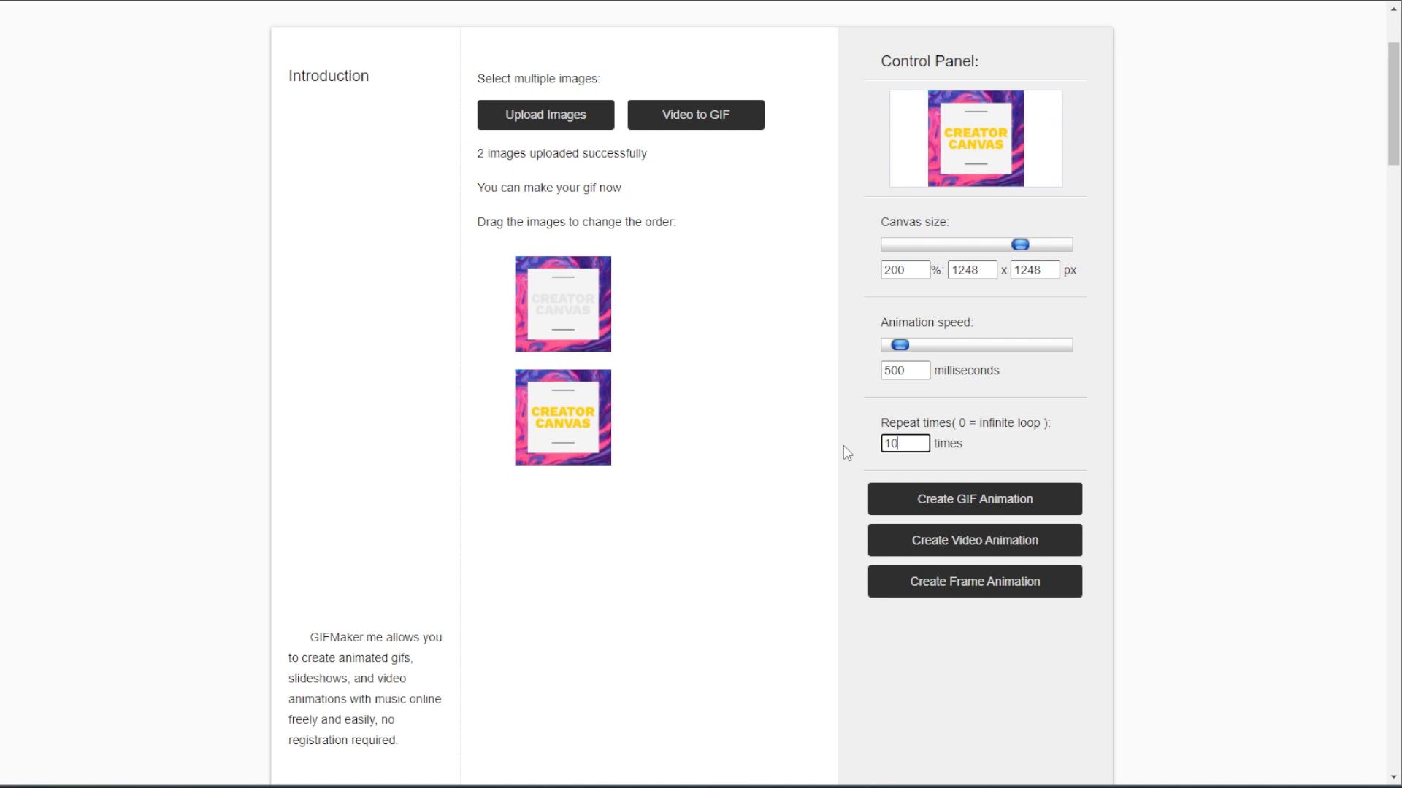
{"action": "left_click", "coordinate": [892, 555]}
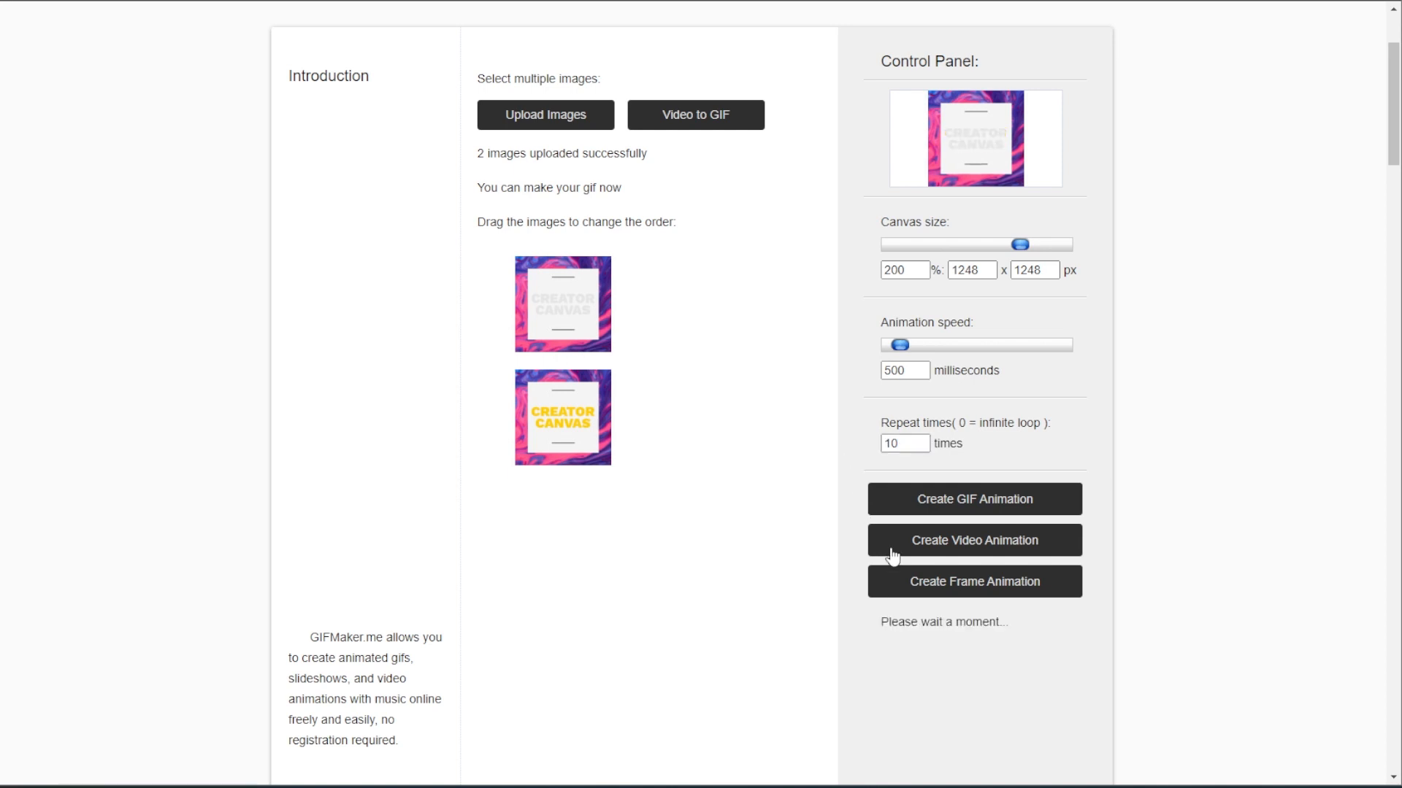
{"action": "scroll", "coordinate": [892, 555], "scroll_direction": "down", "scroll_amount": 1}
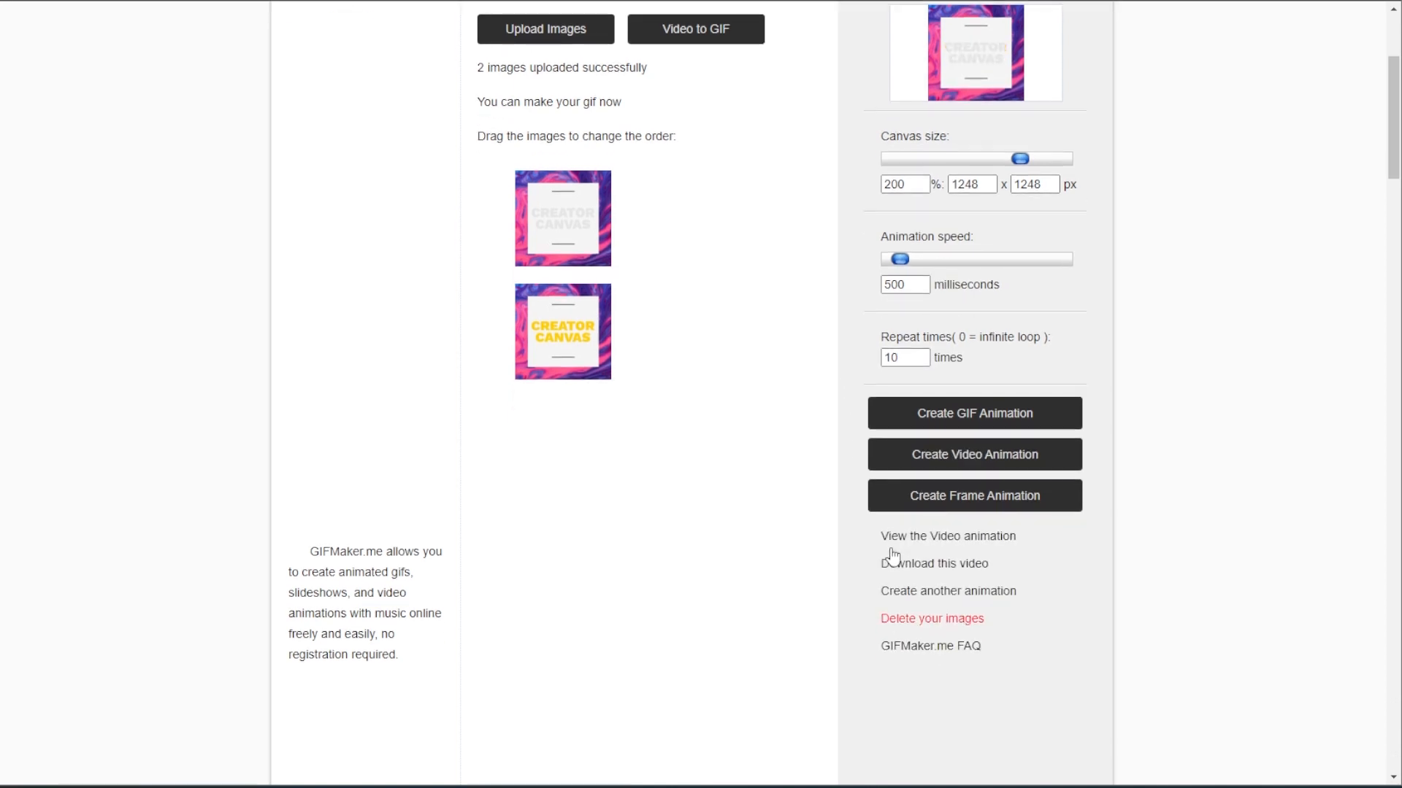